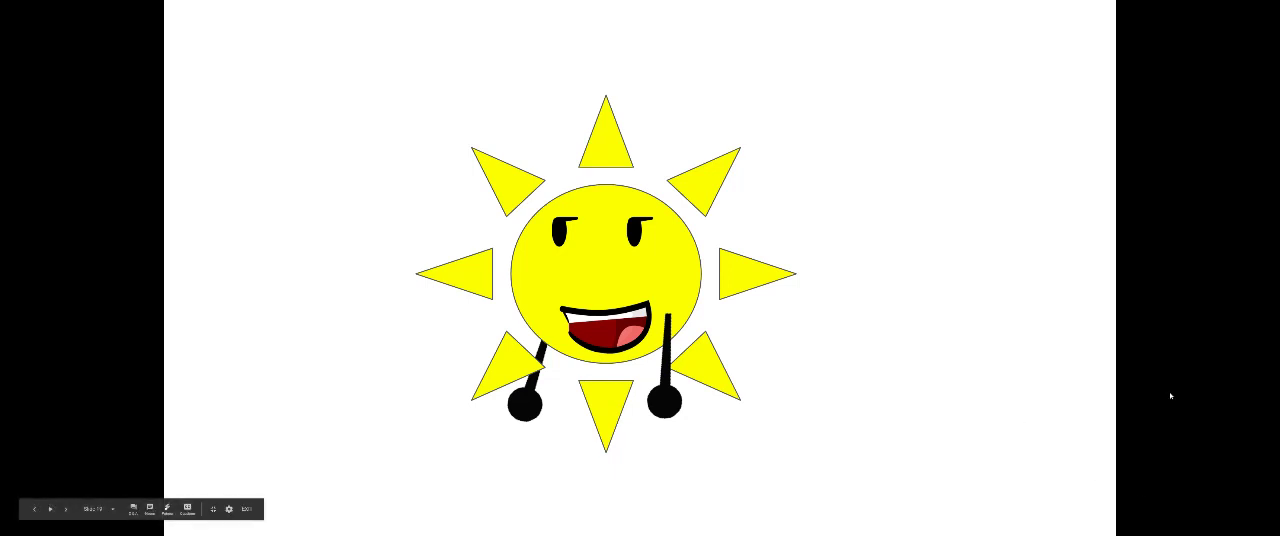
Step: Advance past the yellow scribbles slide to the cube and RC rectangle slide
{"action": "key", "text": "Right"}
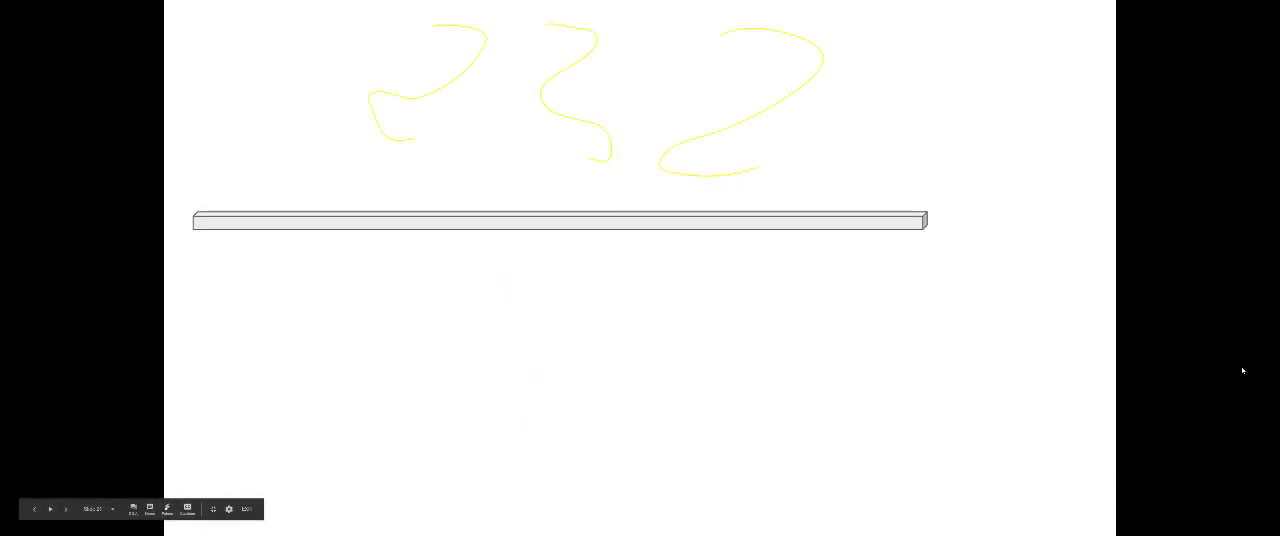
{"action": "key", "text": "Right"}
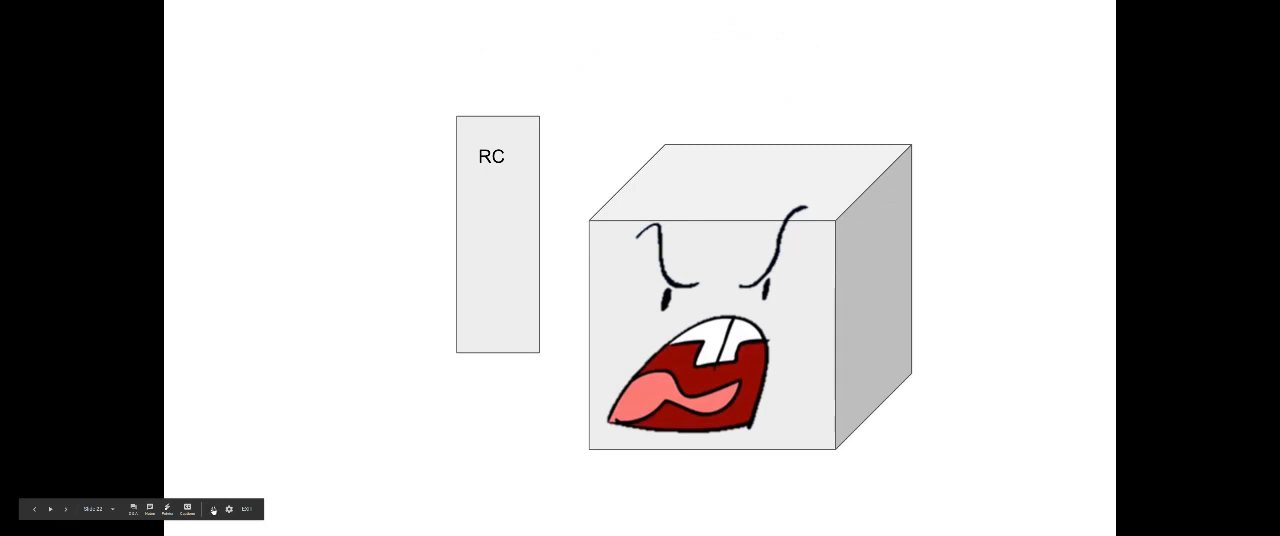
Step: Step through the grey square and shocked square slides to the decagon character slide
{"action": "key", "text": "Right"}
{"action": "key", "text": "Escape"}
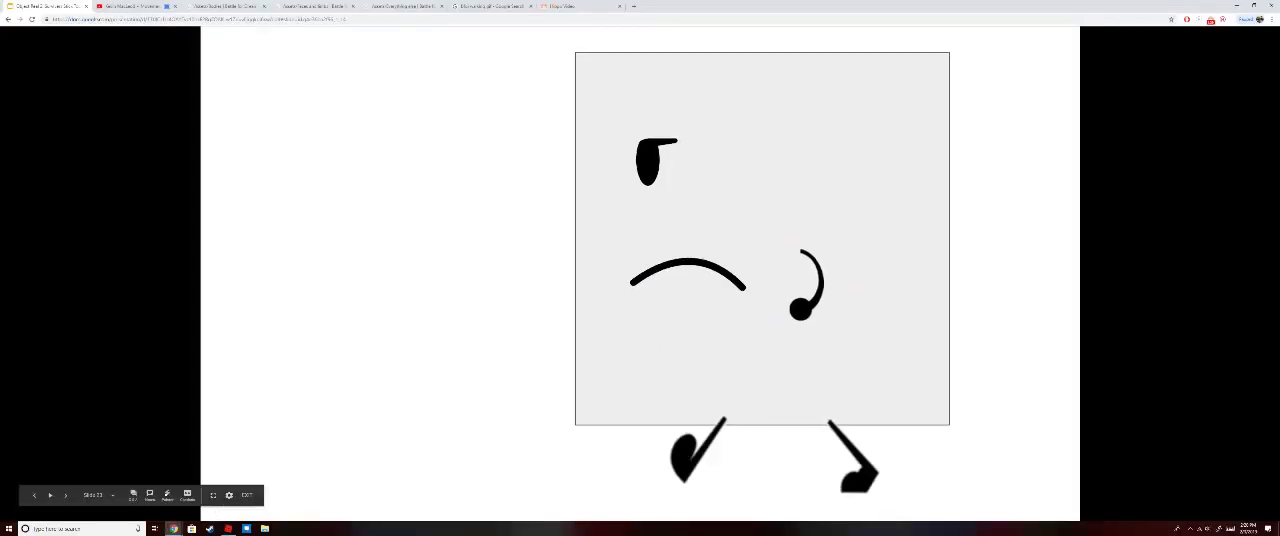
{"action": "key", "text": "Right"}
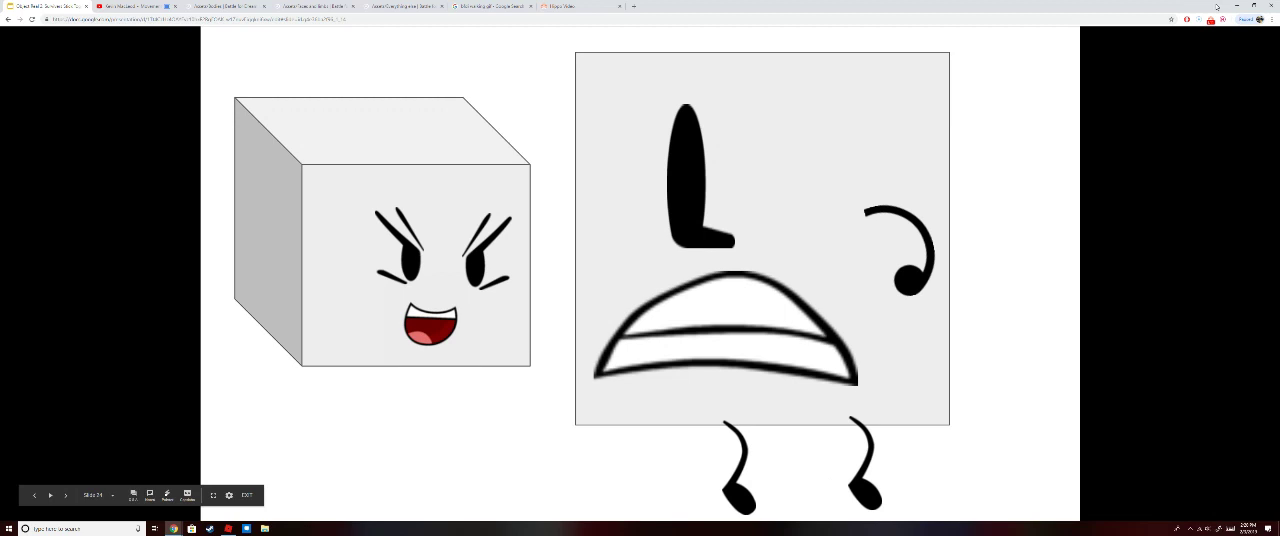
{"action": "left_click", "coordinate": [1211, 19]}
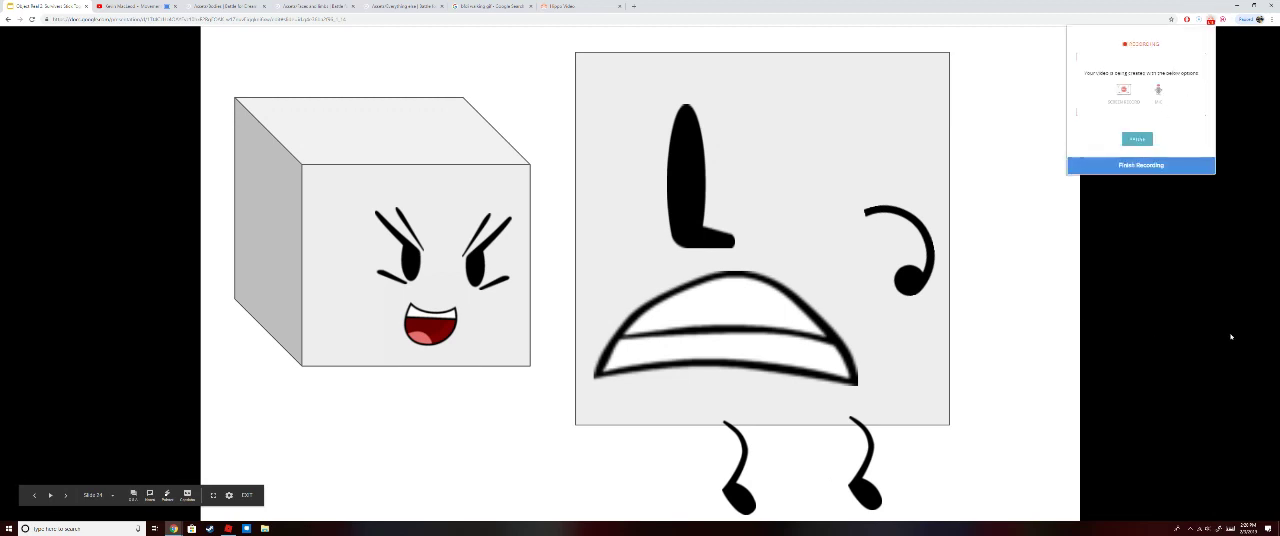
{"action": "key", "text": "Right"}
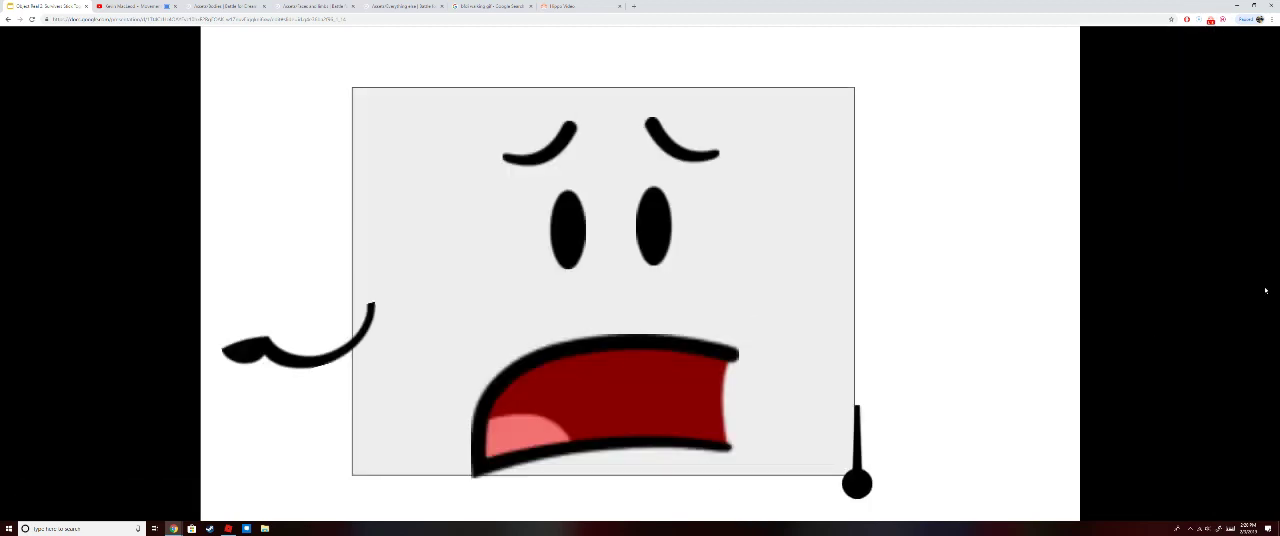
{"action": "key", "text": "Right"}
{"action": "left_click", "coordinate": [1211, 19]}
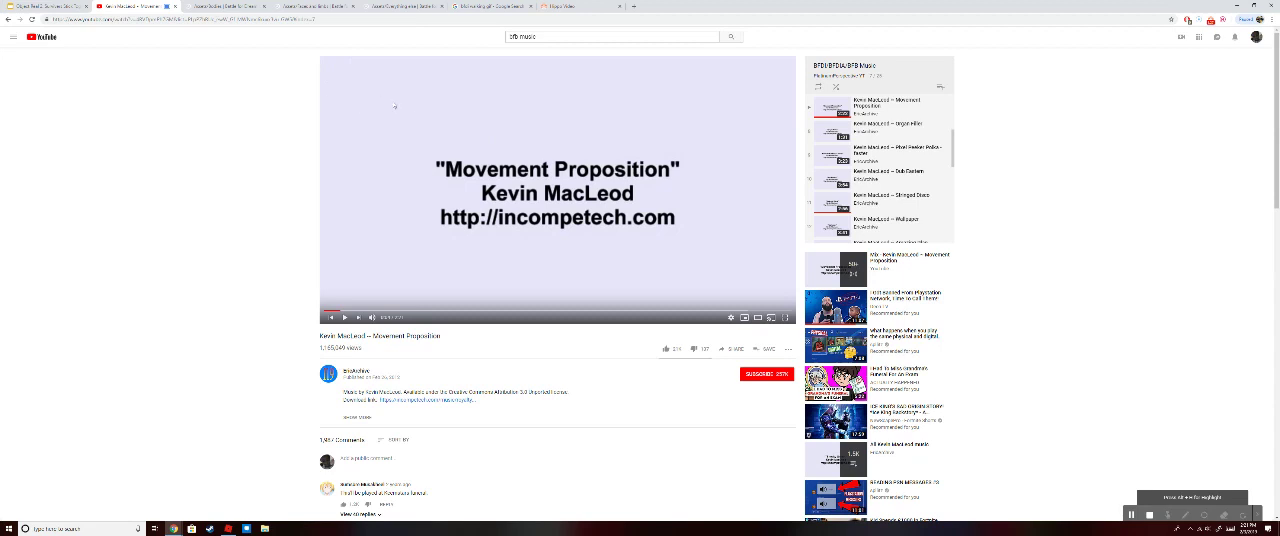
Step: Play the Movement Proposition video for background music and return to the slideshow
{"action": "left_click", "coordinate": [557, 190]}
{"action": "key", "text": "ctrl+1"}
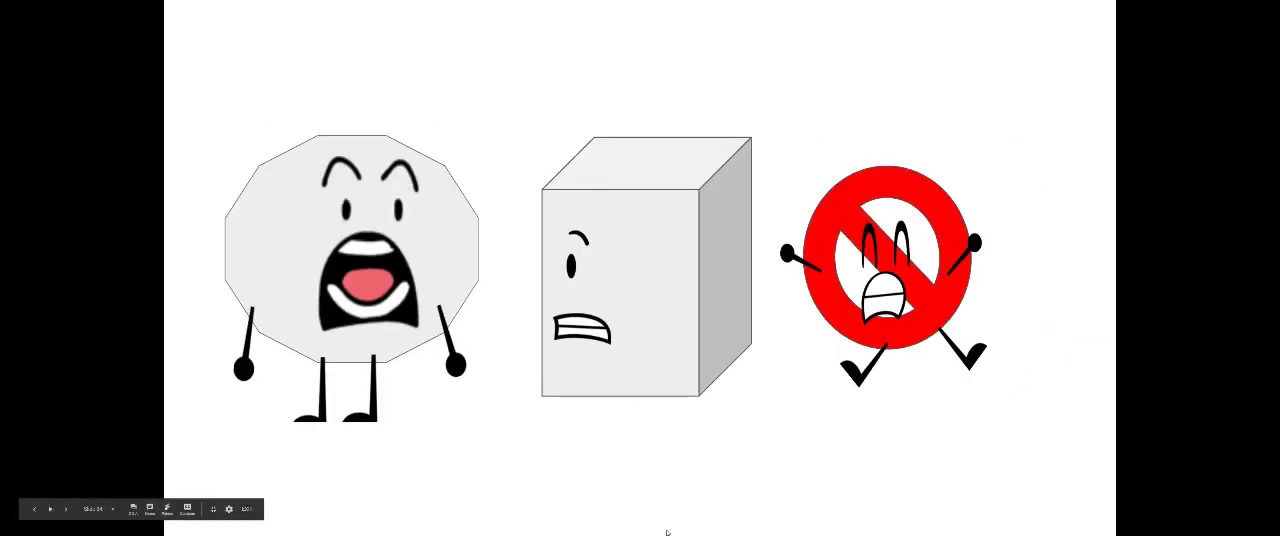
Step: Exit the slideshow to the editor and visit the YouTube music tab before returning
{"action": "key", "text": "Escape"}
{"action": "key", "text": "Escape"}
{"action": "left_click", "coordinate": [1211, 6]}
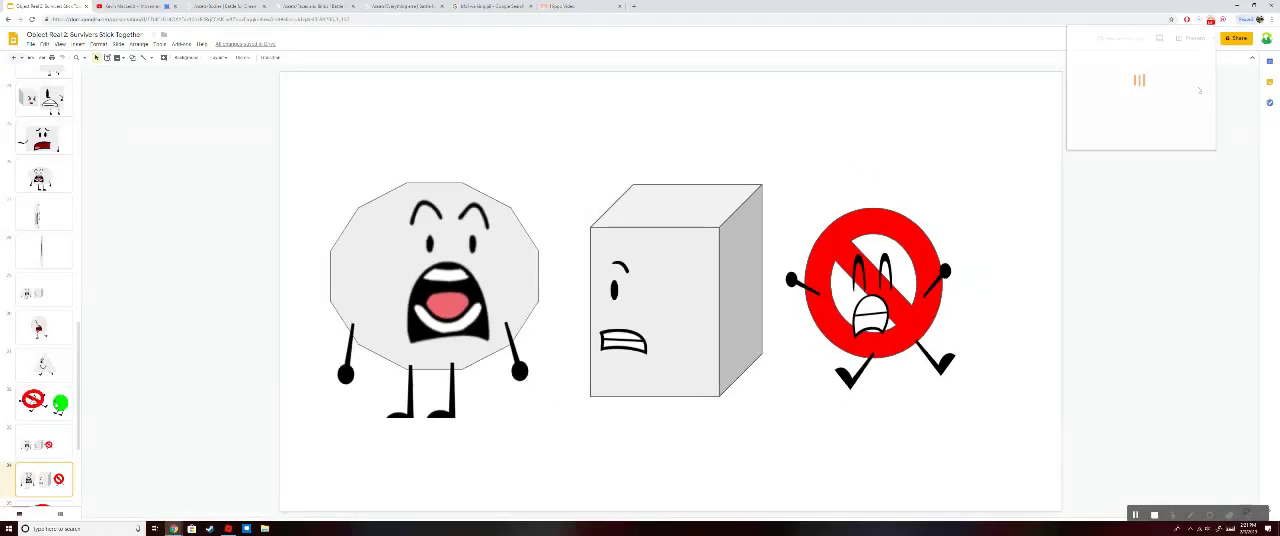
{"action": "left_click", "coordinate": [1125, 130]}
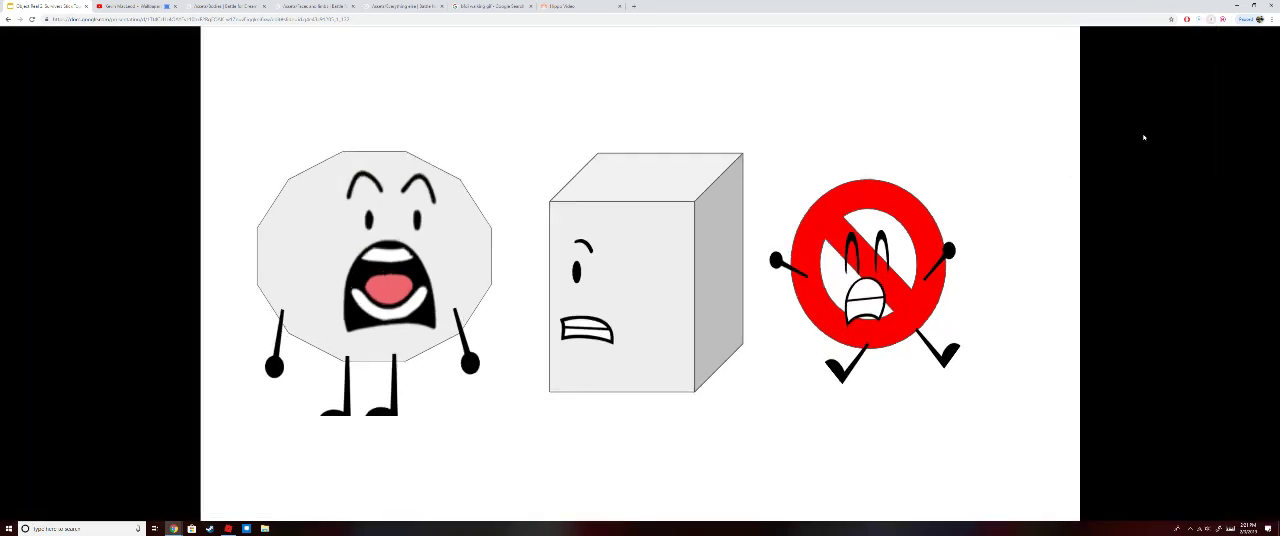
{"action": "left_click", "coordinate": [120, 6]}
{"action": "left_click", "coordinate": [45, 6]}
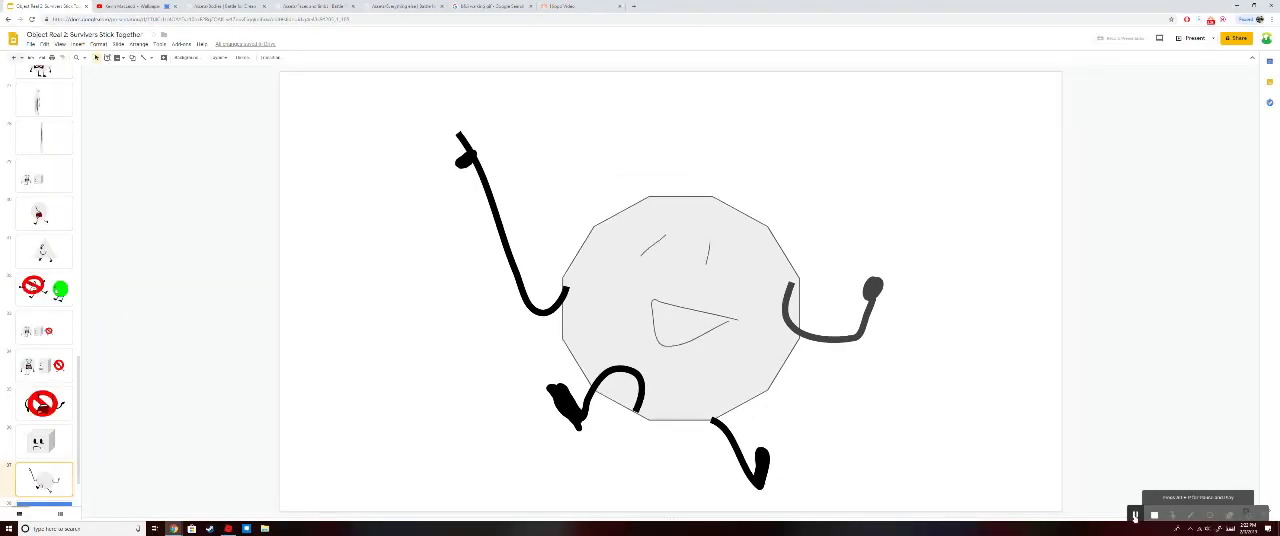
Step: Change the music video, then resume presenting from the running decagon slide
{"action": "left_click", "coordinate": [135, 6]}
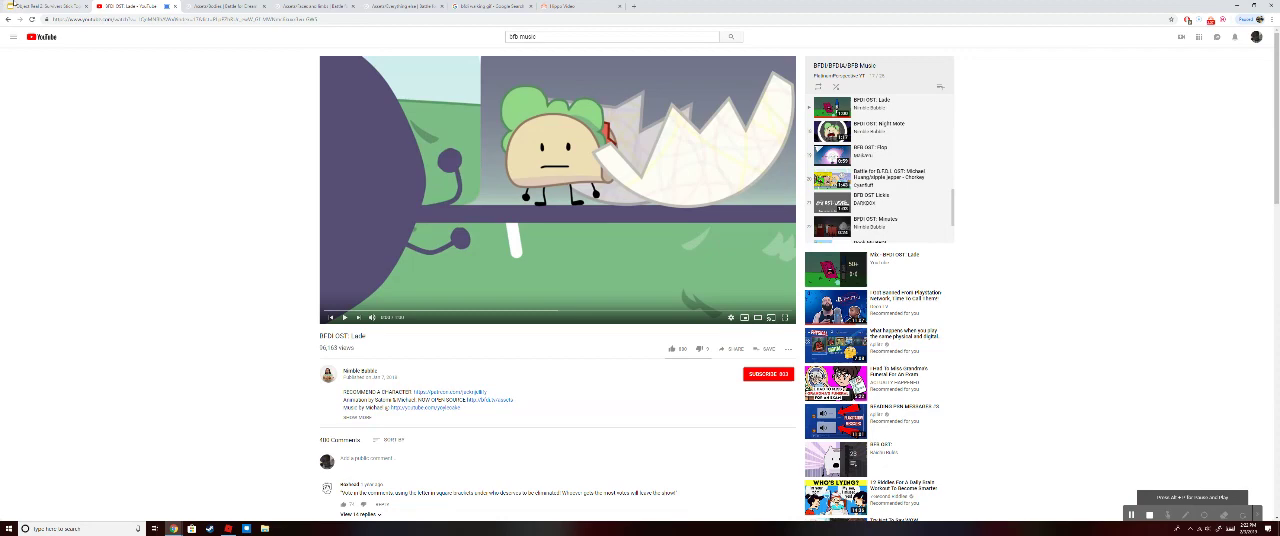
{"action": "left_click", "coordinate": [40, 6]}
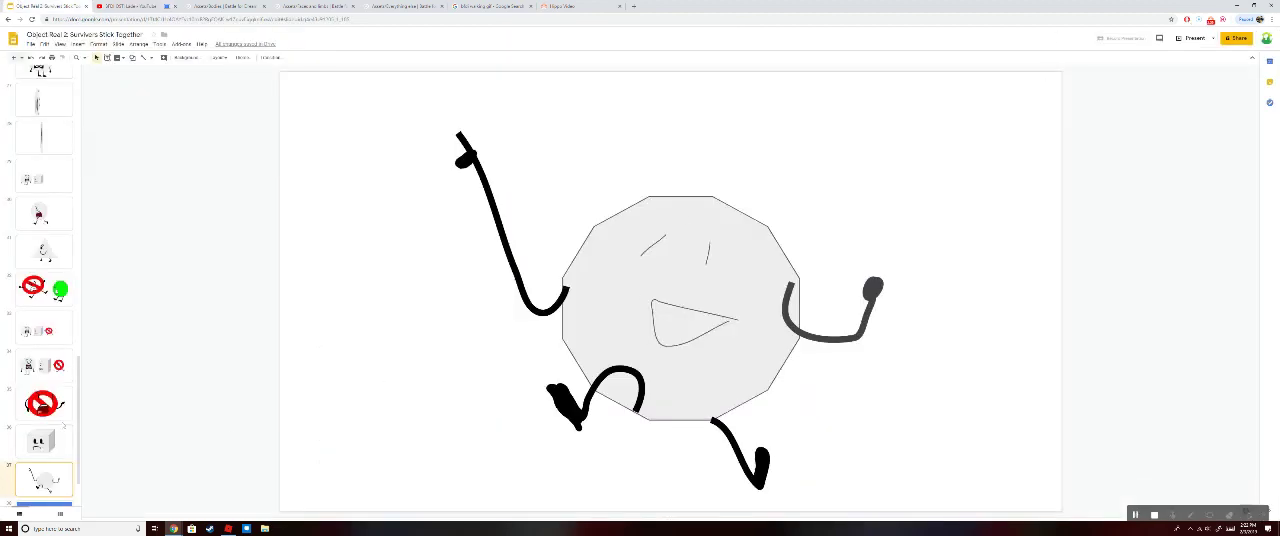
{"action": "left_click", "coordinate": [1195, 38]}
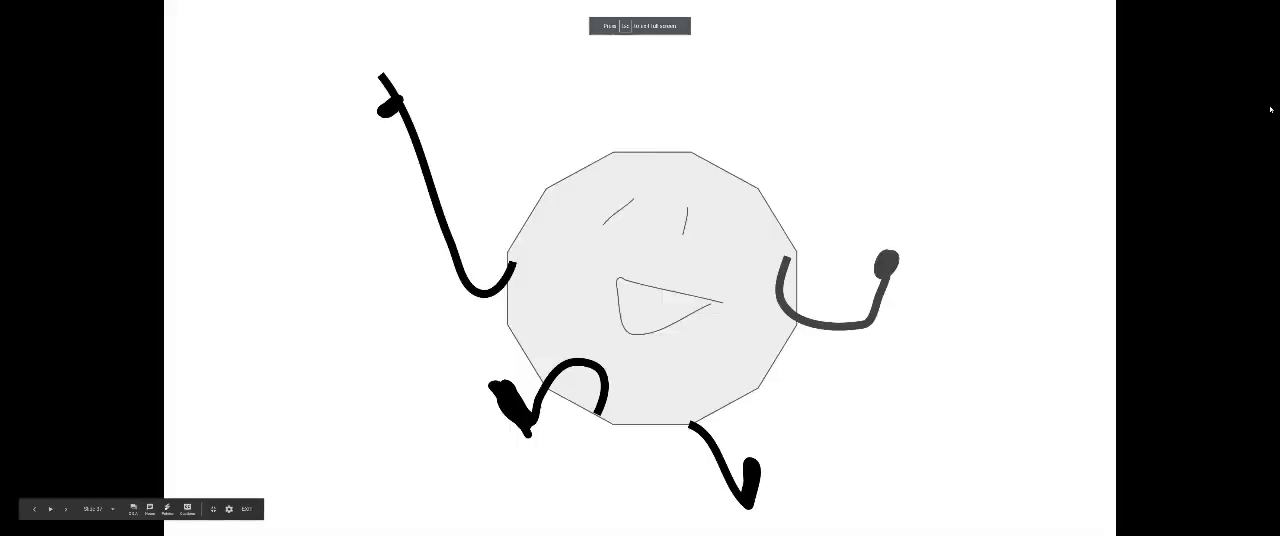
Step: Advance to the blue slide labelling Octagon, Cube and DNES
{"action": "key", "text": "Right"}
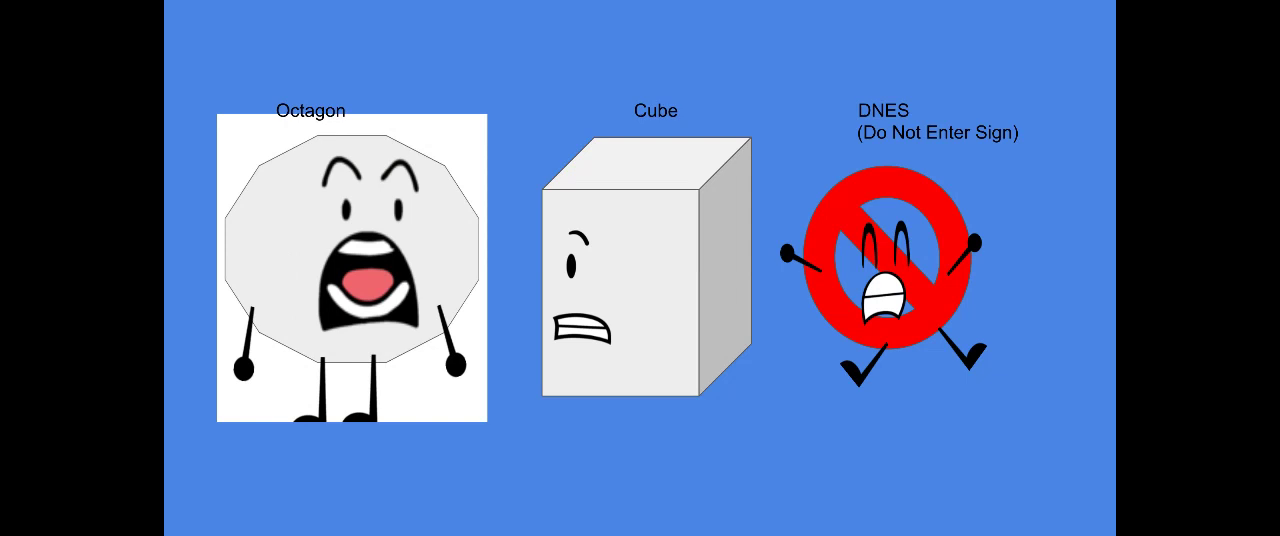
Step: Restart the voting slide presentation with Ctrl+F5 and make it fill the screen
{"action": "key", "text": "Escape"}
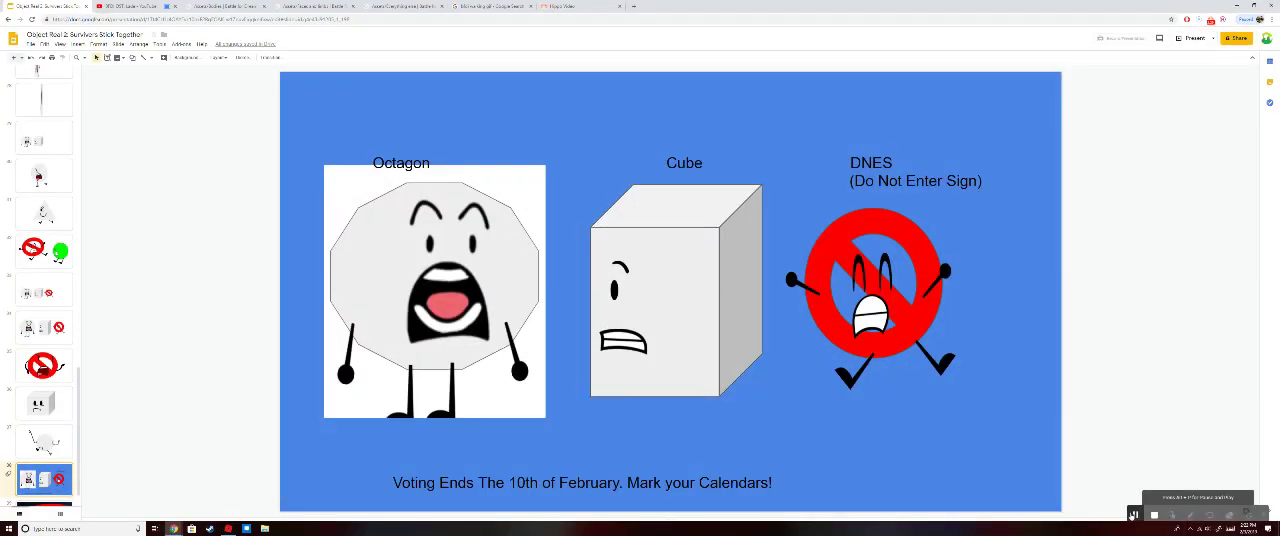
{"action": "key", "text": "ctrl+F5"}
{"action": "left_click", "coordinate": [213, 495]}
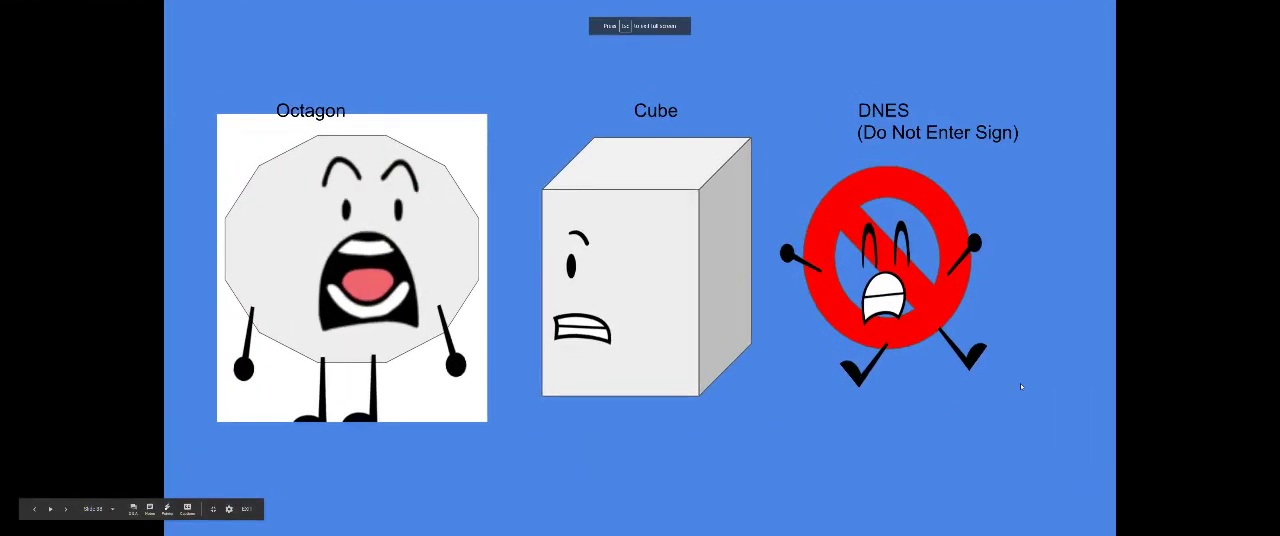